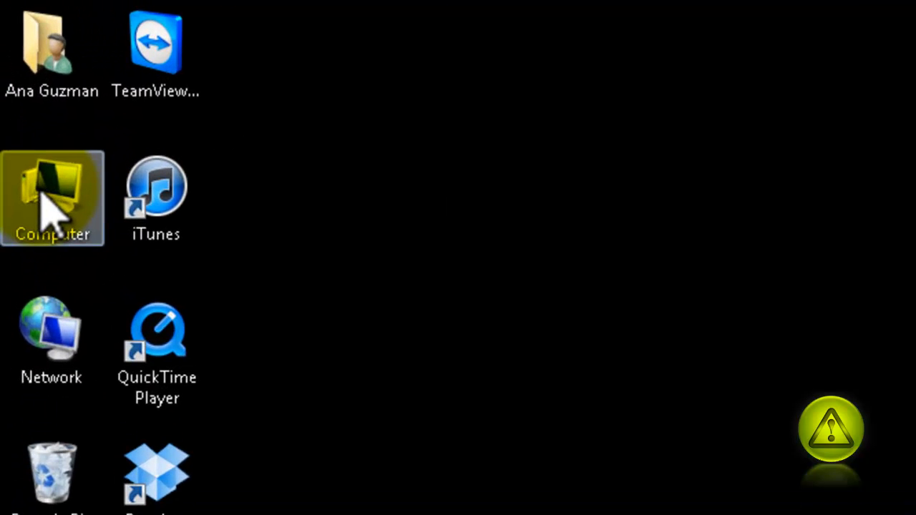
- Launch Computer Management via Manage on the Start menu's Computer entry
right_click(49, 208)
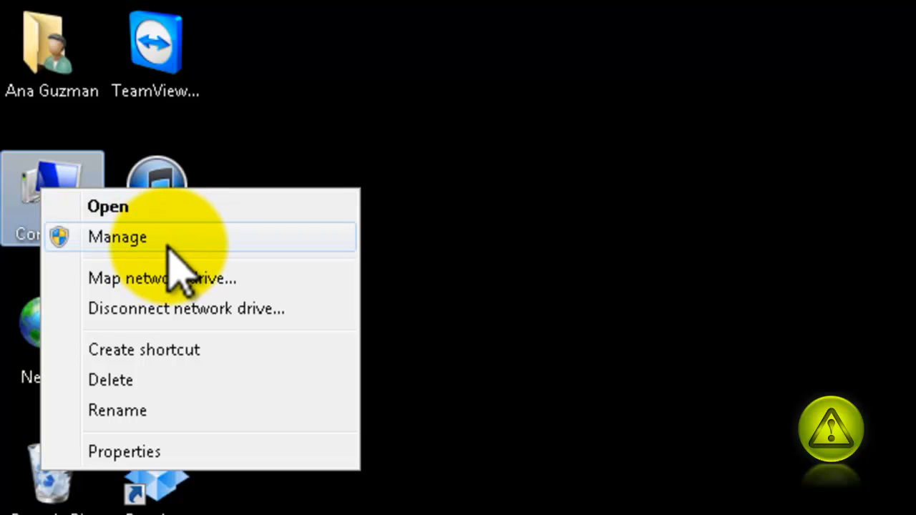
key("Escape")
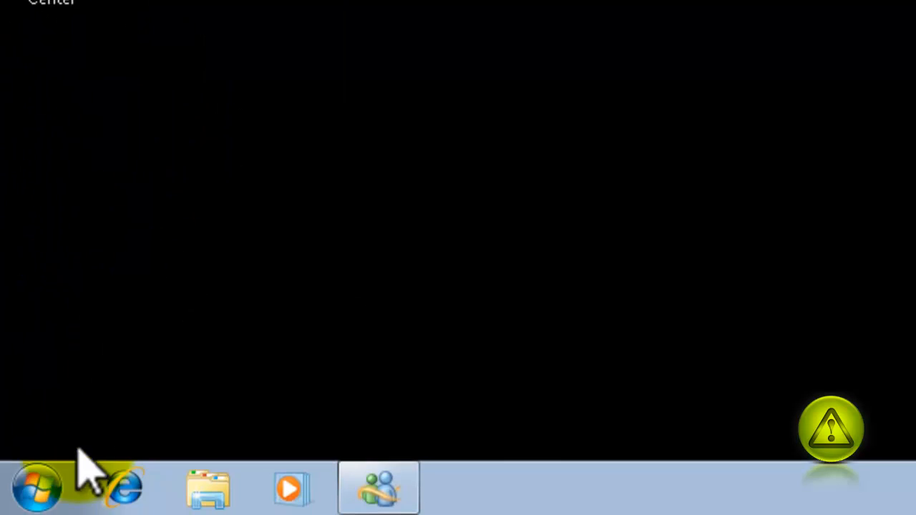
left_click(39, 490)
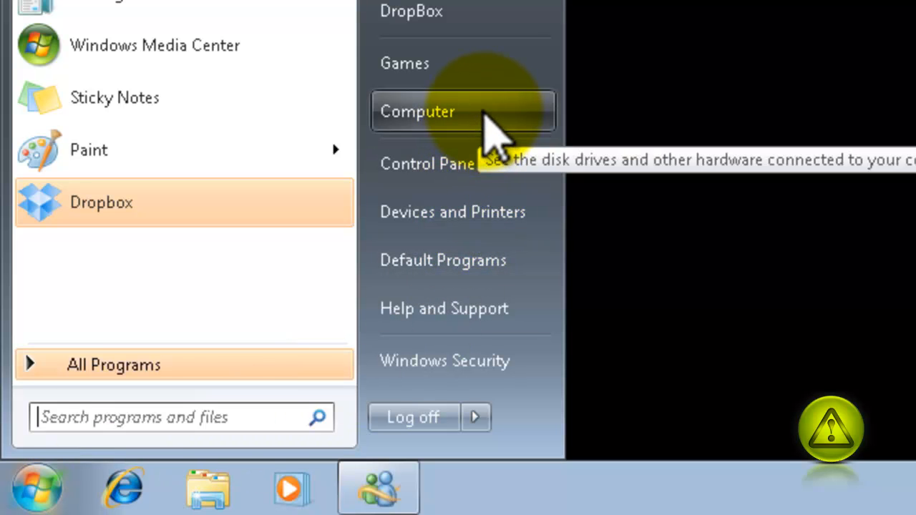
right_click(493, 129)
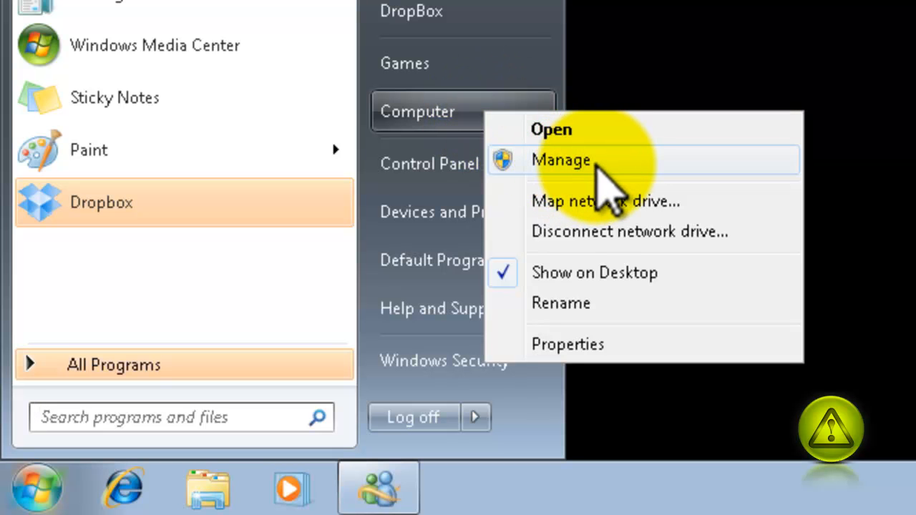
left_click(598, 166)
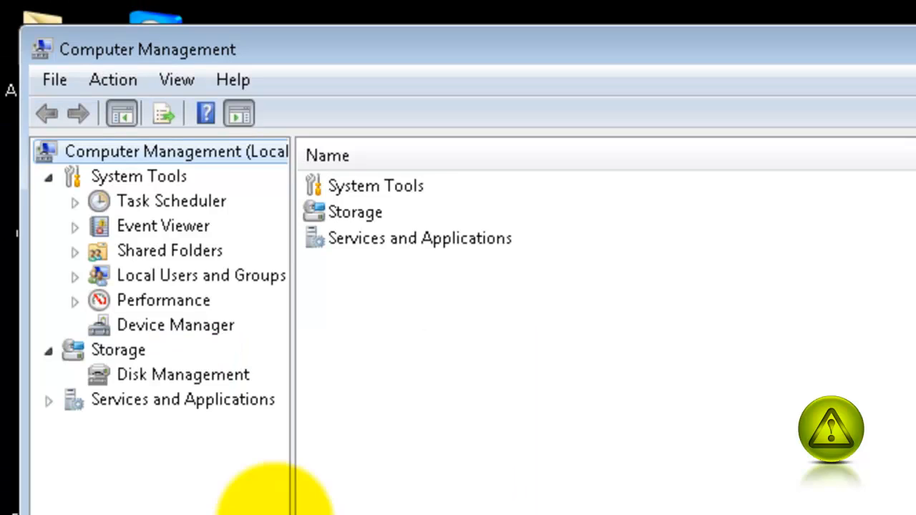
- Show Disk Management maximized, listing the 219.79 GB C: partition
left_click(187, 375)
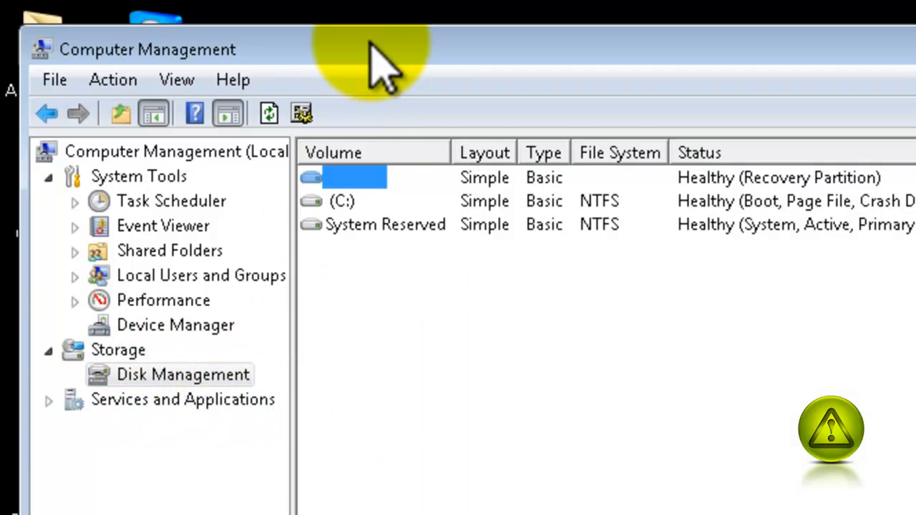
double_click(368, 50)
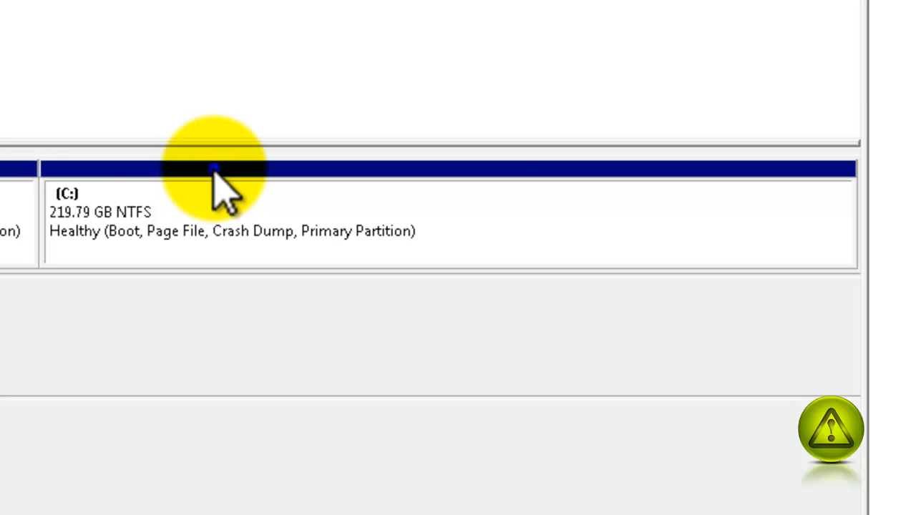
- Shrink C: by 10240 MB, leaving 209.79 GB plus 10.00 GB unallocated
right_click(214, 172)
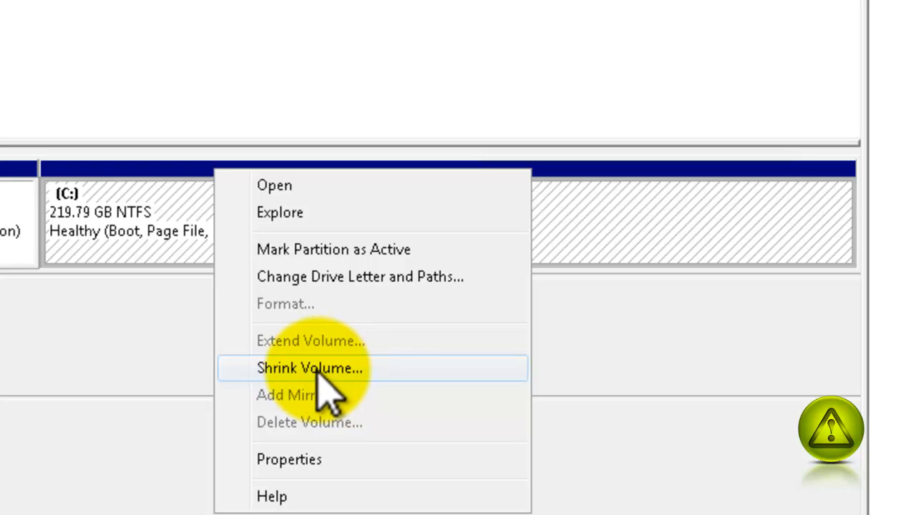
left_click(423, 378)
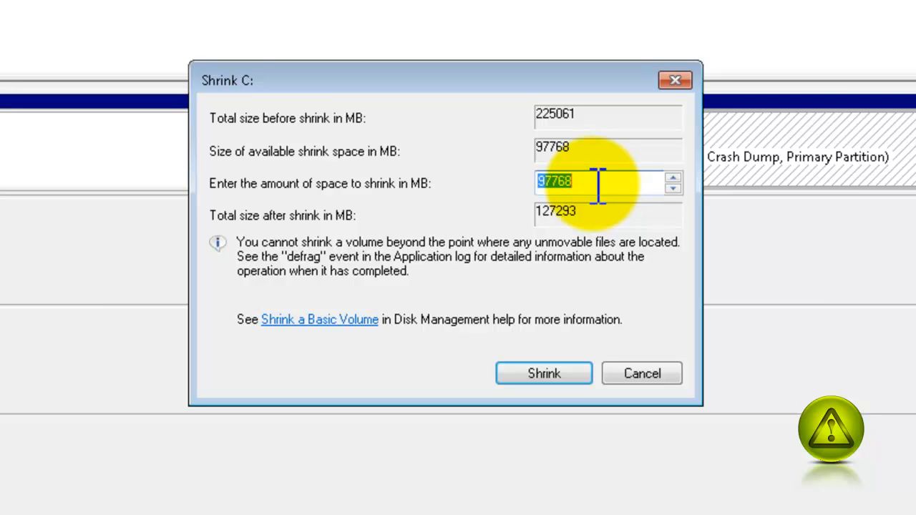
type("10")
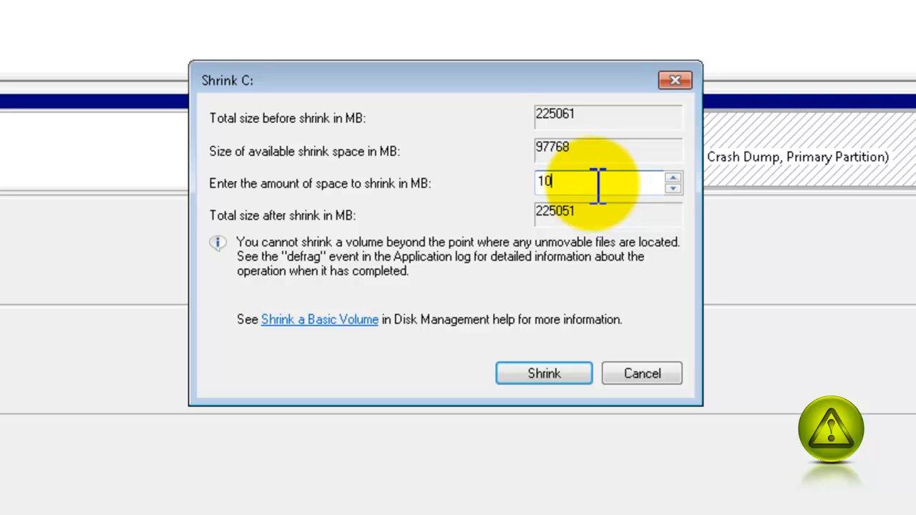
type("240")
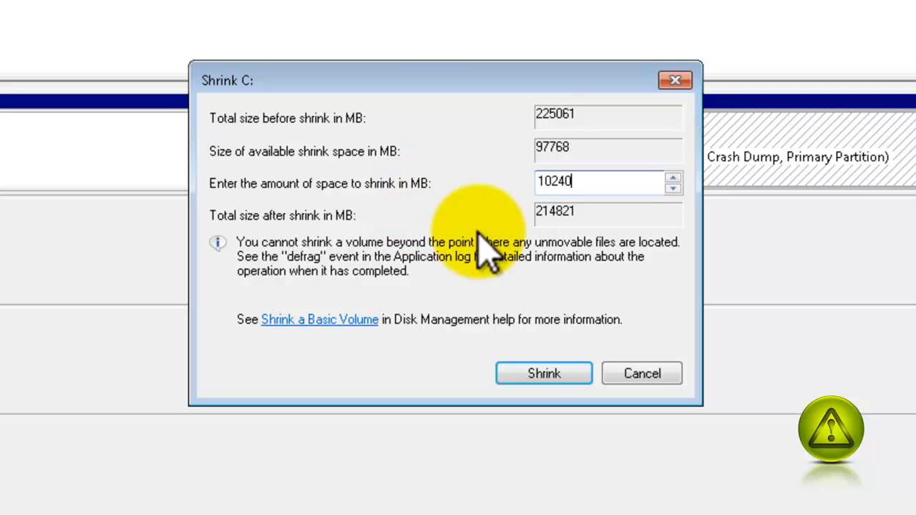
left_click(545, 374)
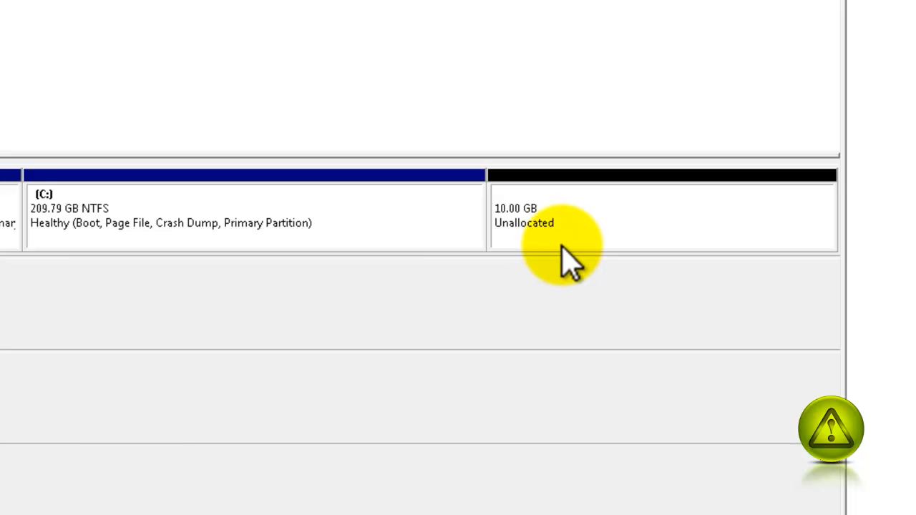
- Start a new simple volume on the unallocated space, full 10239 MB, drive letter M
left_click(561, 194)
right_click(561, 194)
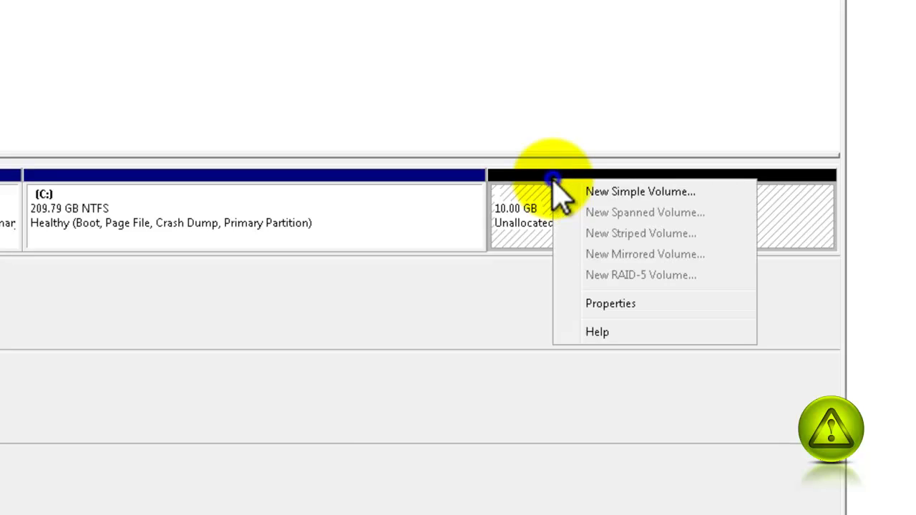
left_click(612, 193)
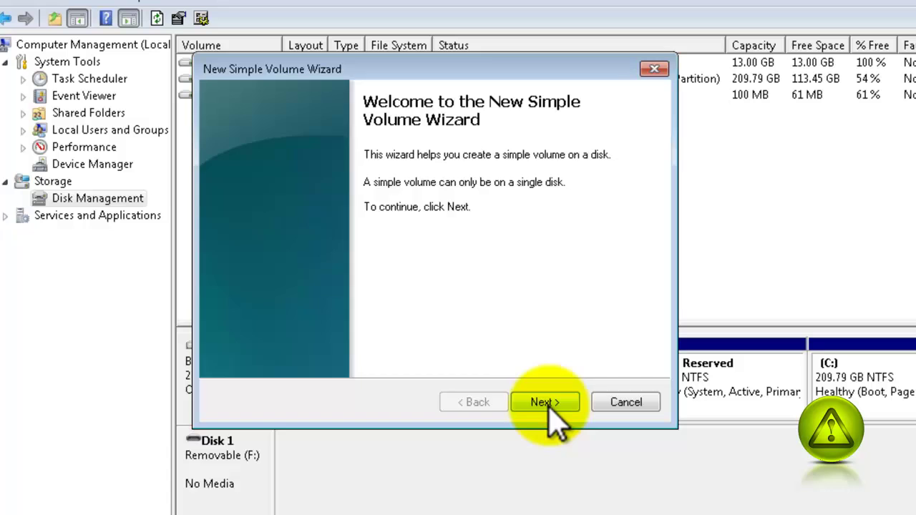
left_click(546, 402)
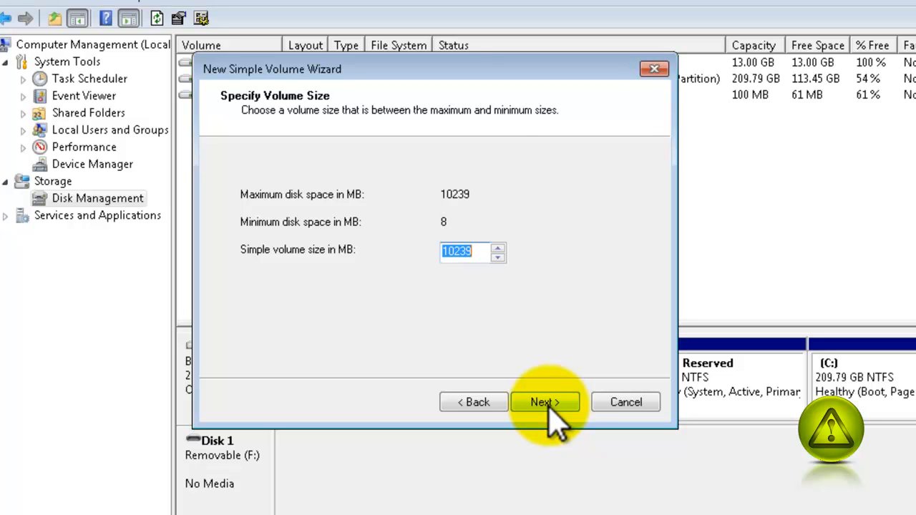
left_click(546, 403)
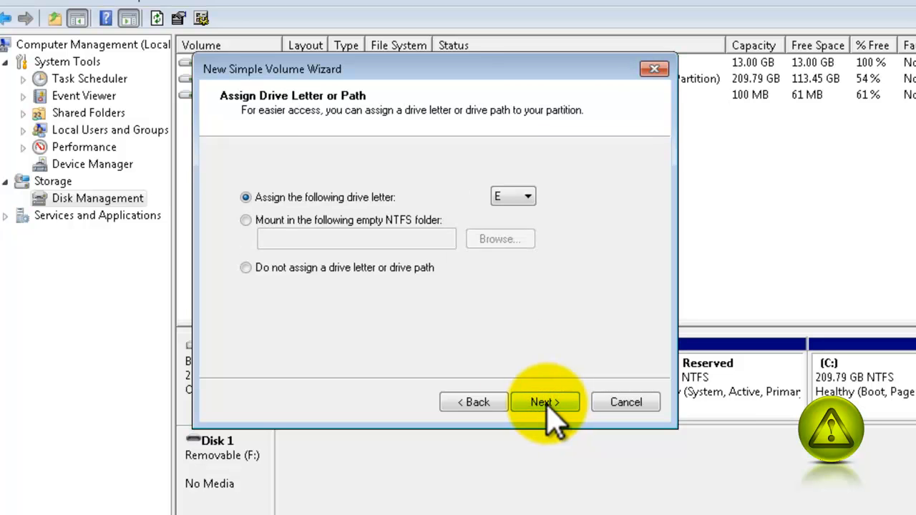
left_click(528, 198)
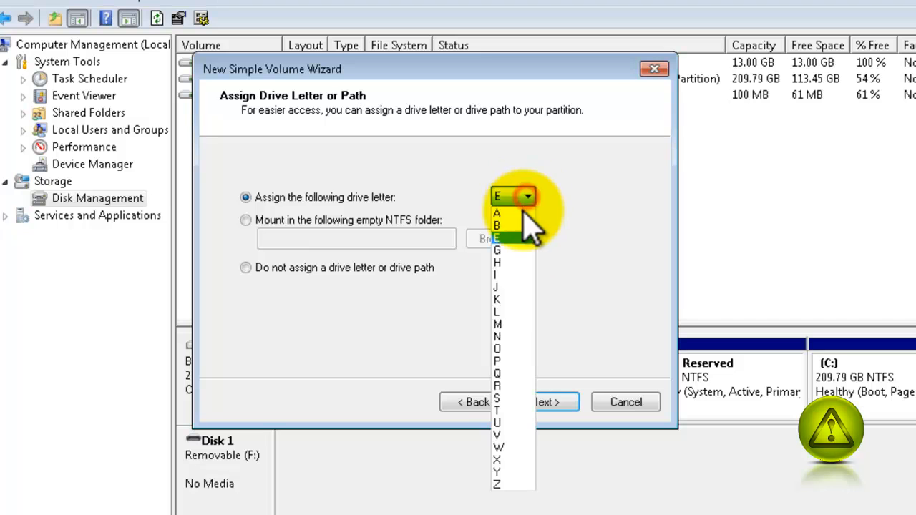
left_click(501, 325)
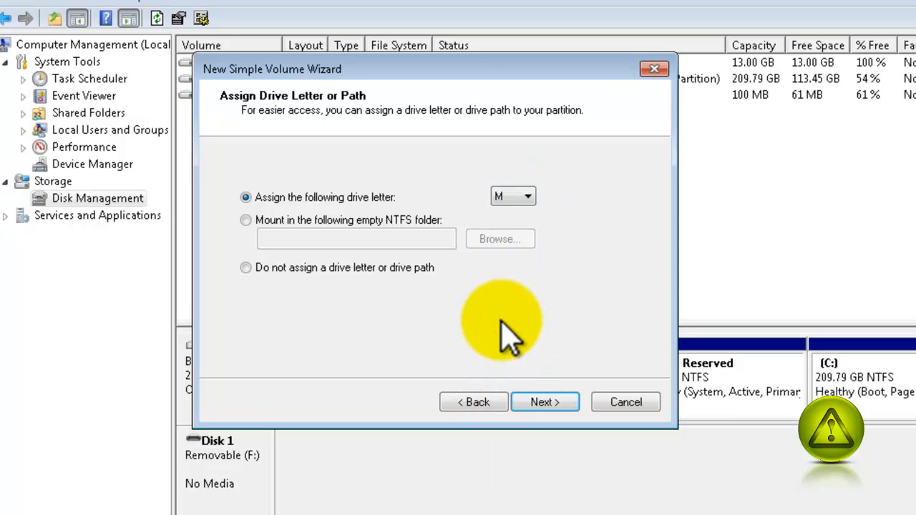
- Label the volume Backup, keep NTFS formatting and finish creating it
left_click(545, 402)
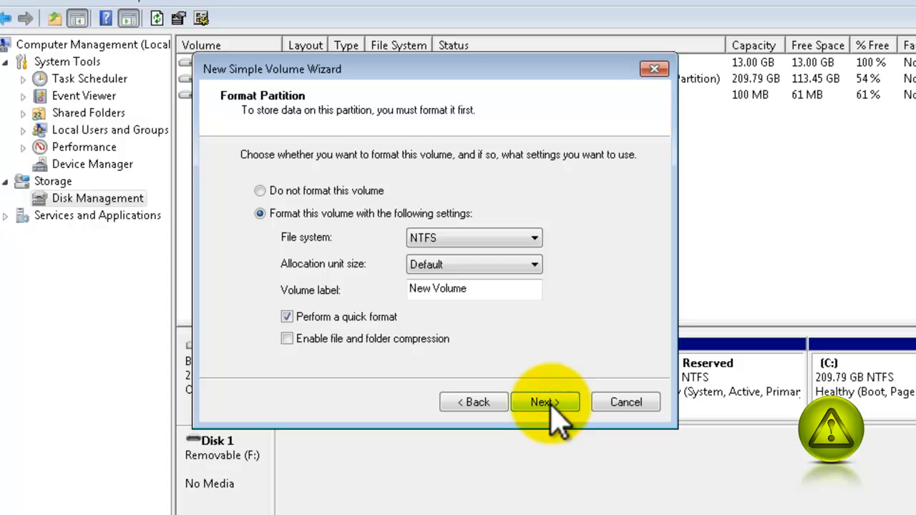
left_click_drag(501, 289, 386, 290)
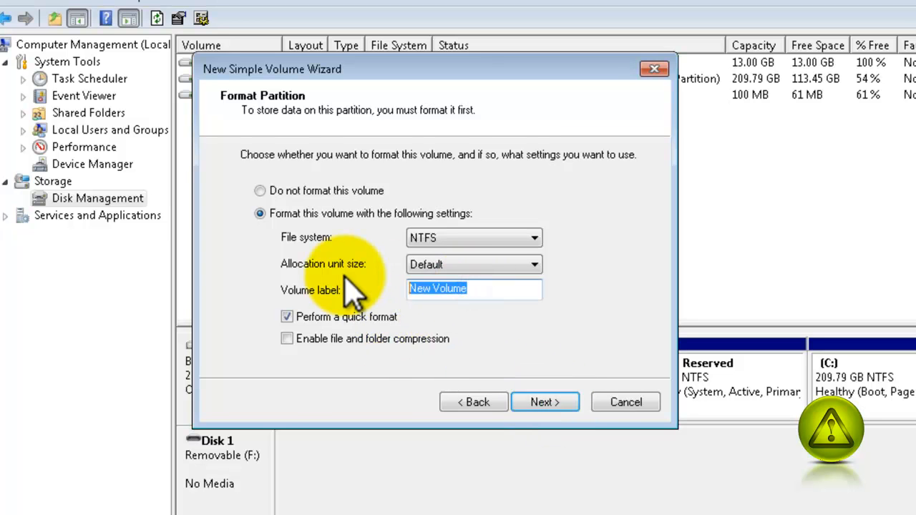
type("Ba")
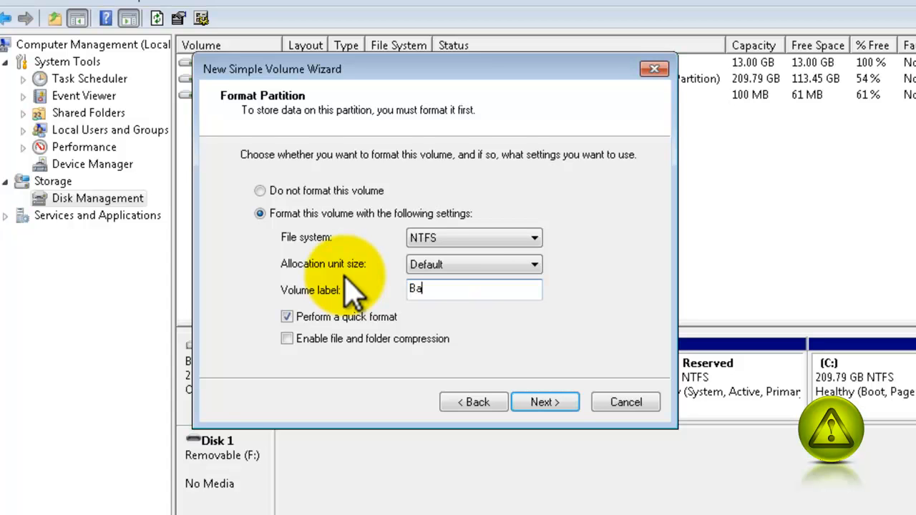
type("ckup")
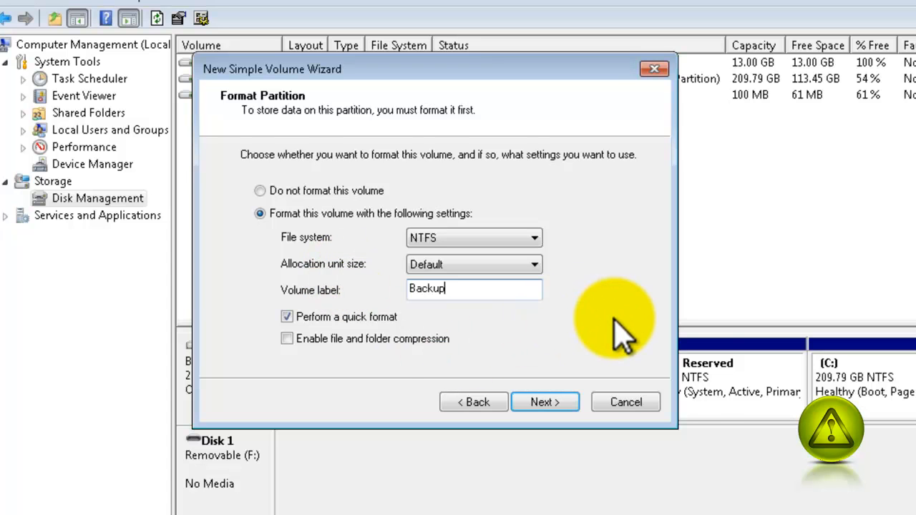
left_click(545, 402)
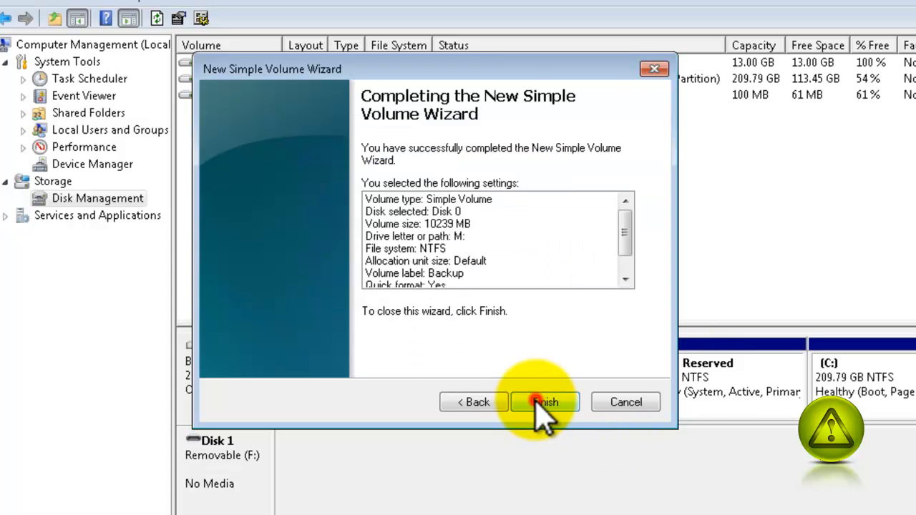
left_click(544, 403)
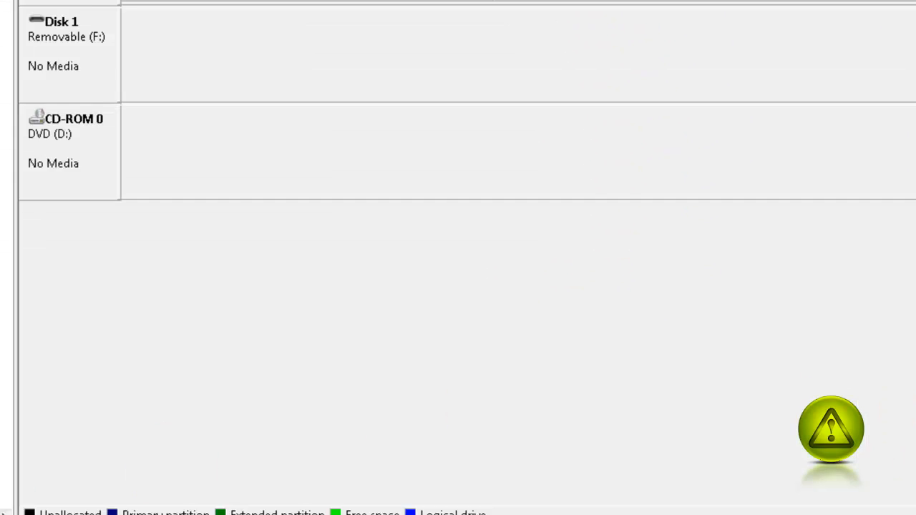
left_click(27, 496)
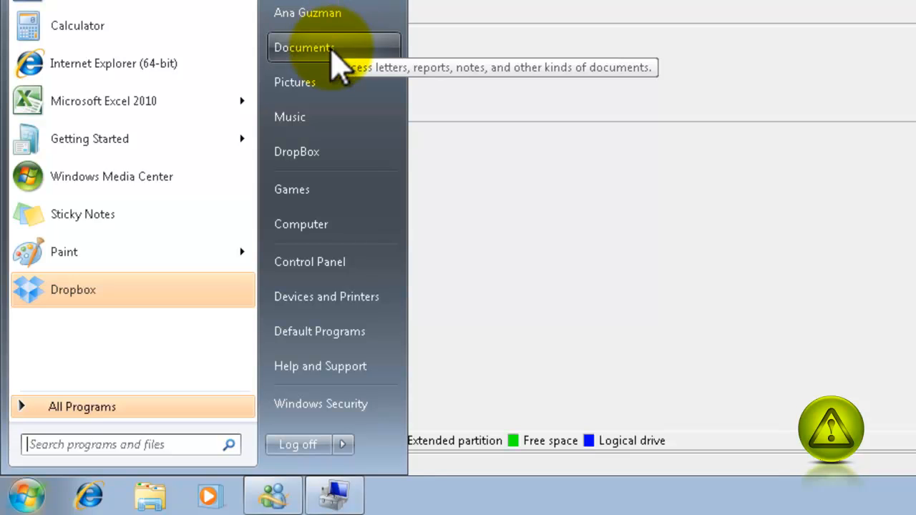
left_click(300, 224)
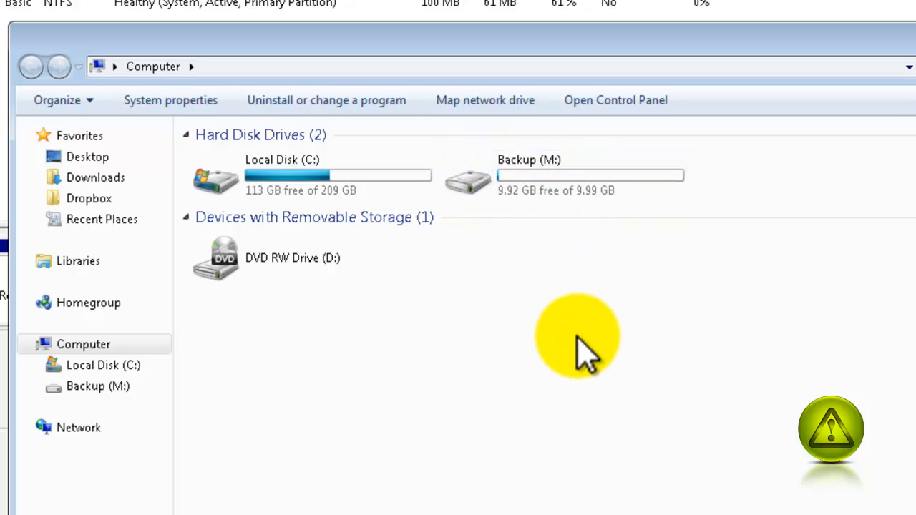
left_click(540, 180)
double_click(541, 180)
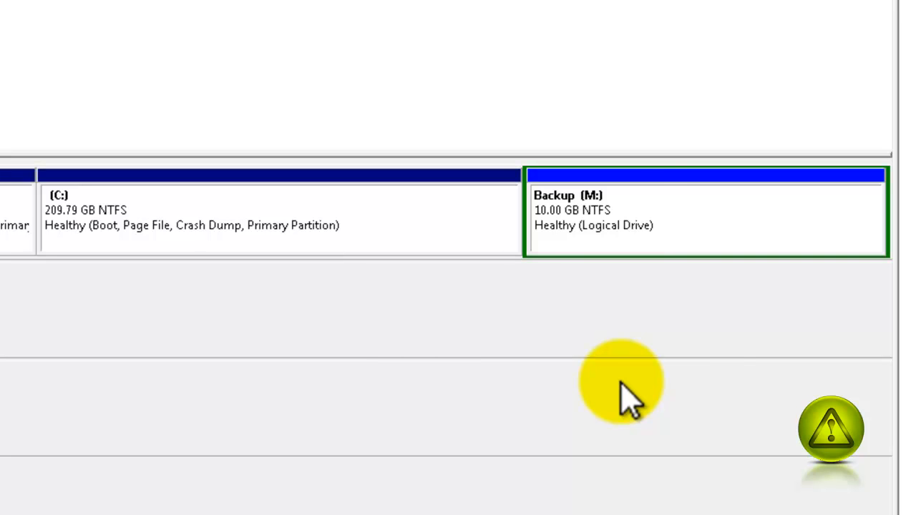
- Delete the Backup (M:) volume, confirming the data erase
right_click(636, 175)
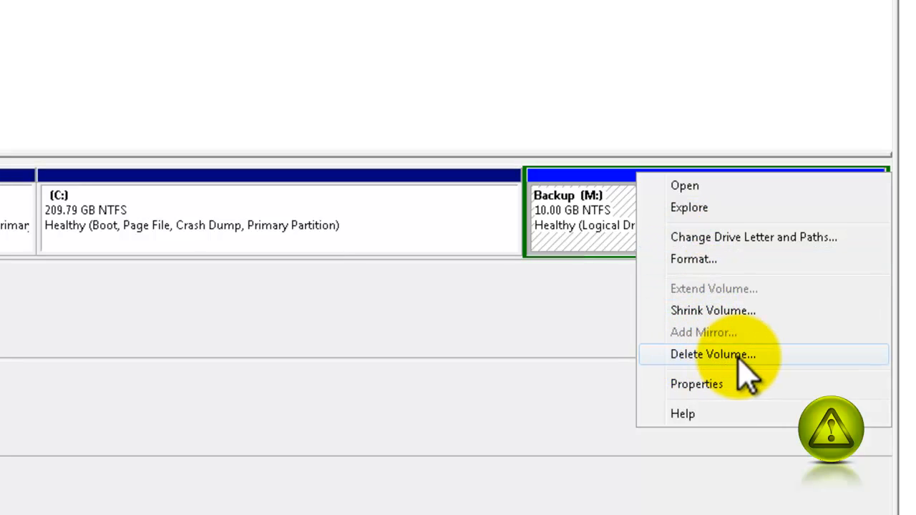
left_click(788, 355)
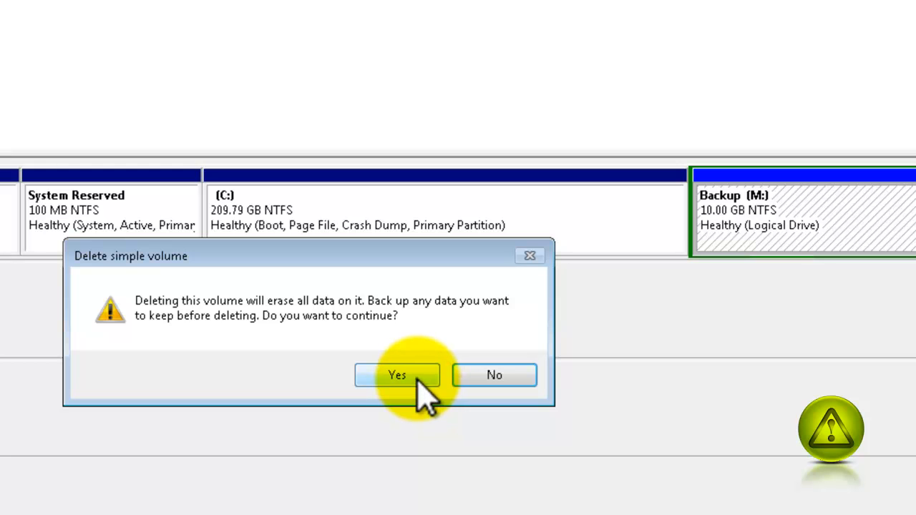
left_click(417, 383)
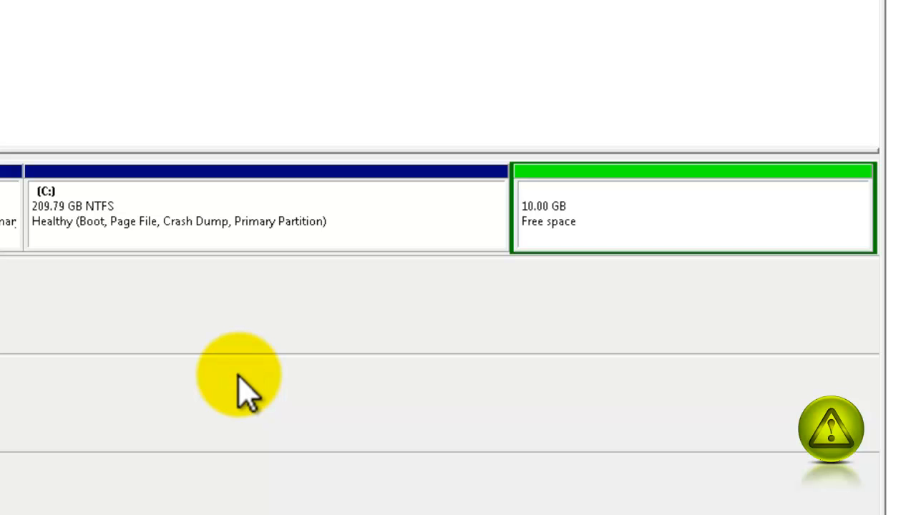
- Delete the leftover partition so the 10 GB becomes unallocated
right_click(637, 176)
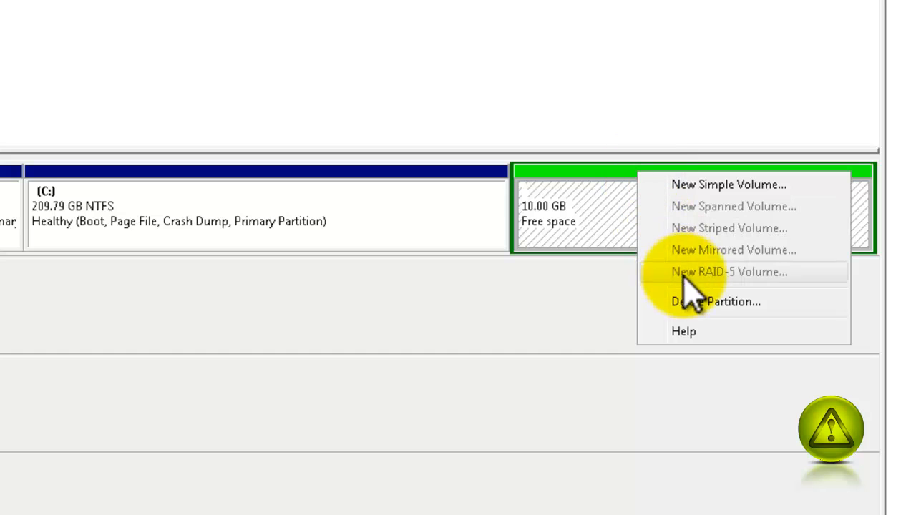
left_click(816, 301)
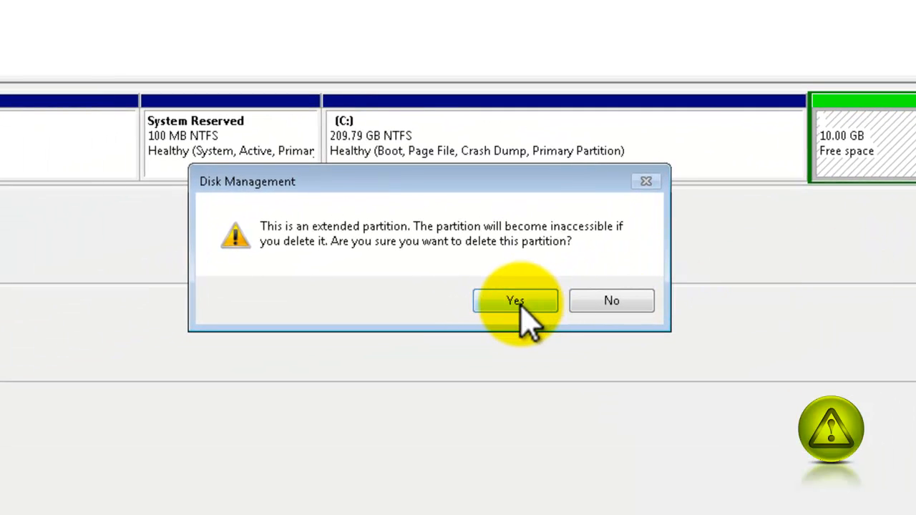
left_click(516, 301)
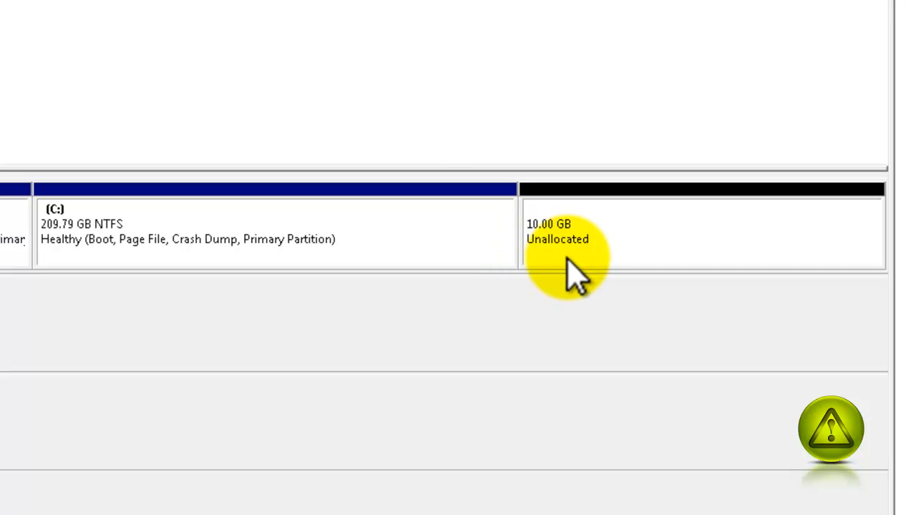
- Extend C: by all 10239 MB of unallocated space, restoring it to 219.79 GB
right_click(358, 195)
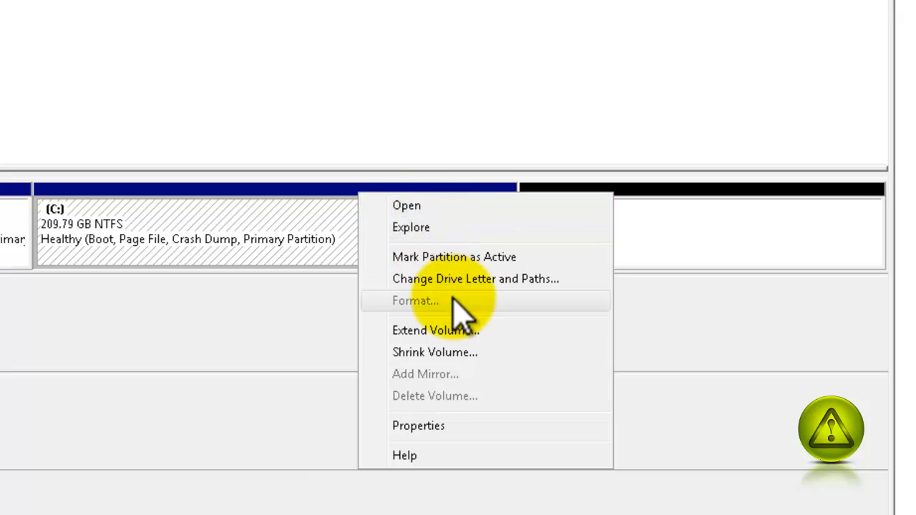
left_click(506, 336)
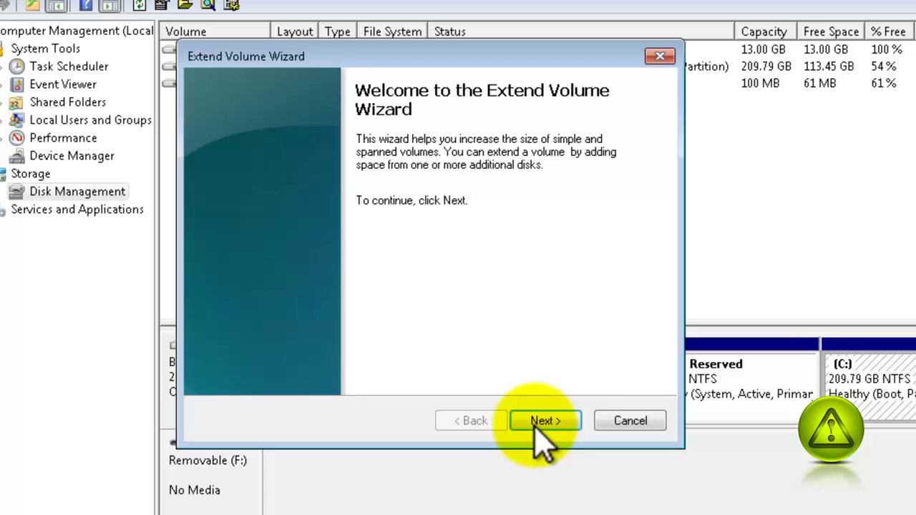
left_click(545, 421)
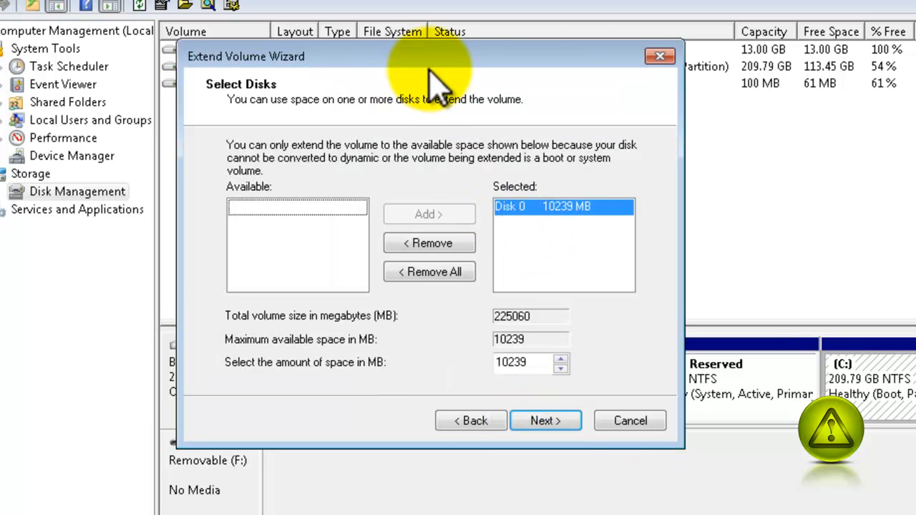
left_click_drag(579, 57, 723, 43)
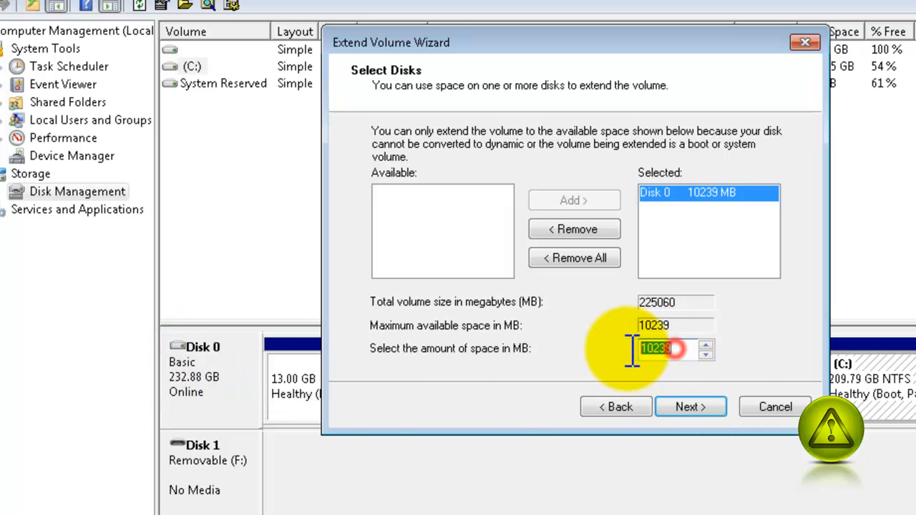
left_click_drag(677, 349, 630, 349)
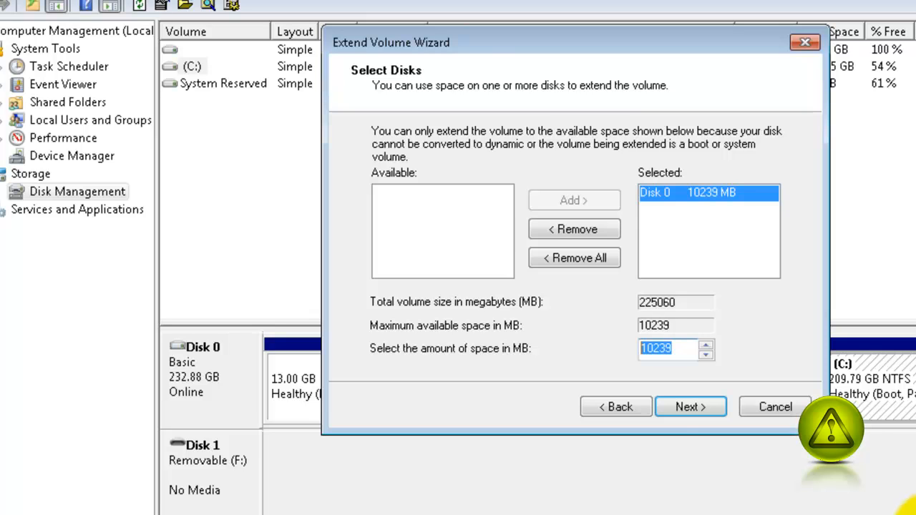
left_click(690, 407)
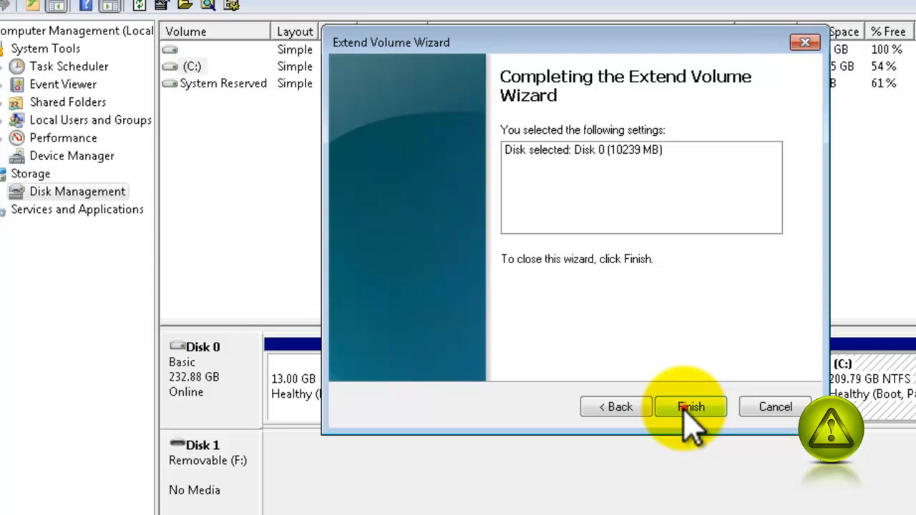
left_click(691, 408)
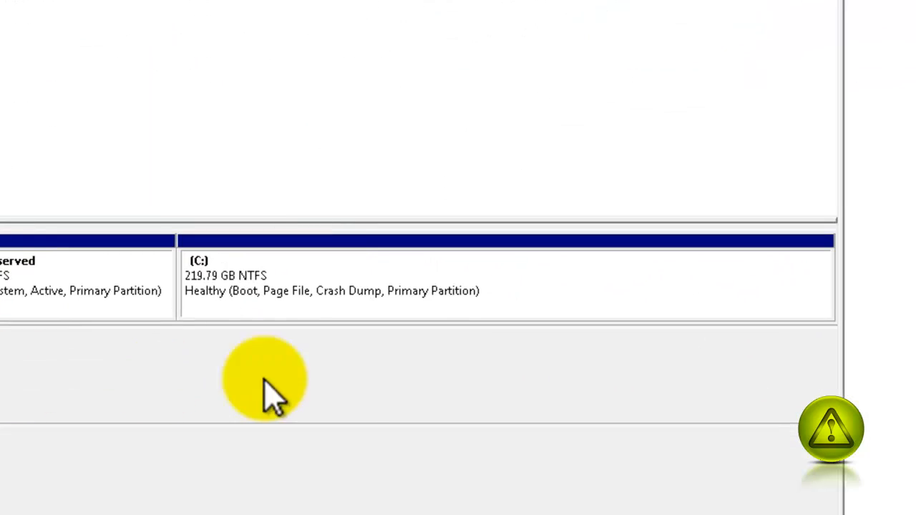